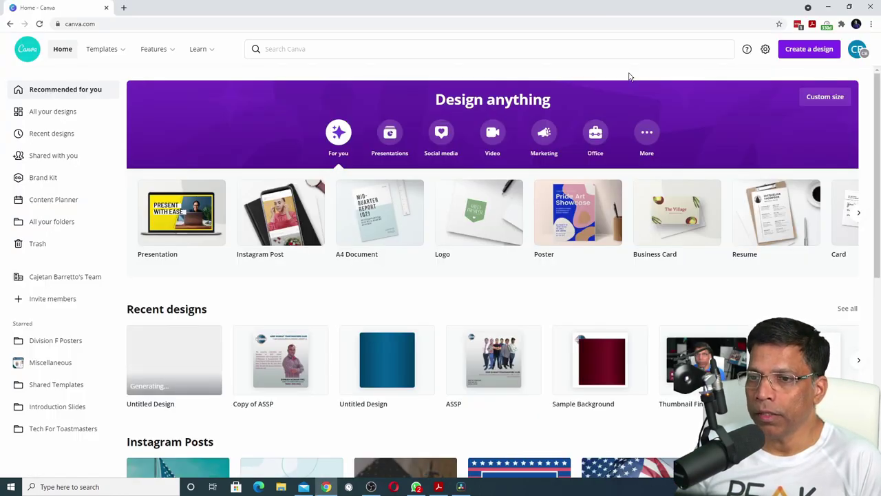
Create a new blank 940 × 788 px Facebook Post design by searching 'facebook'.
click(814, 51)
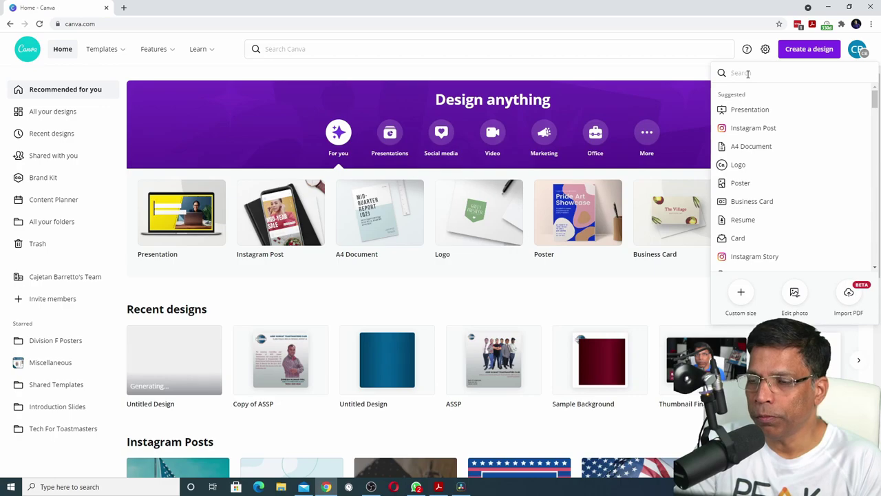
text(facebook)
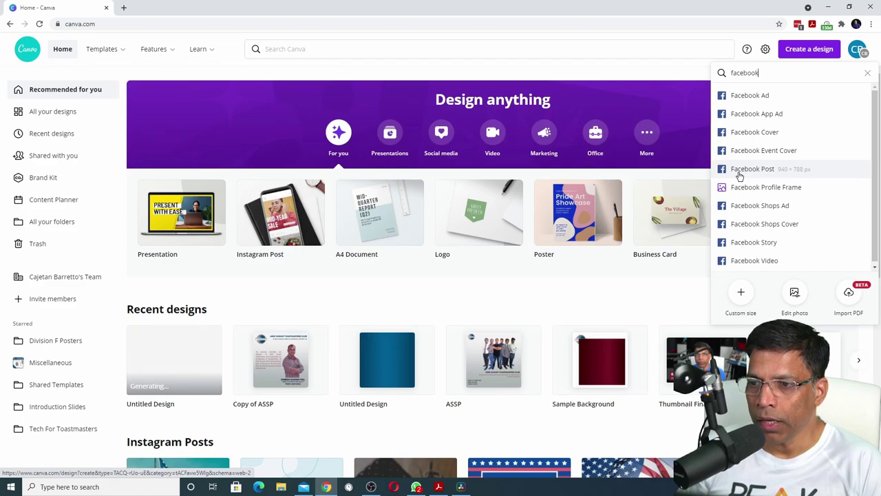
click(740, 177)
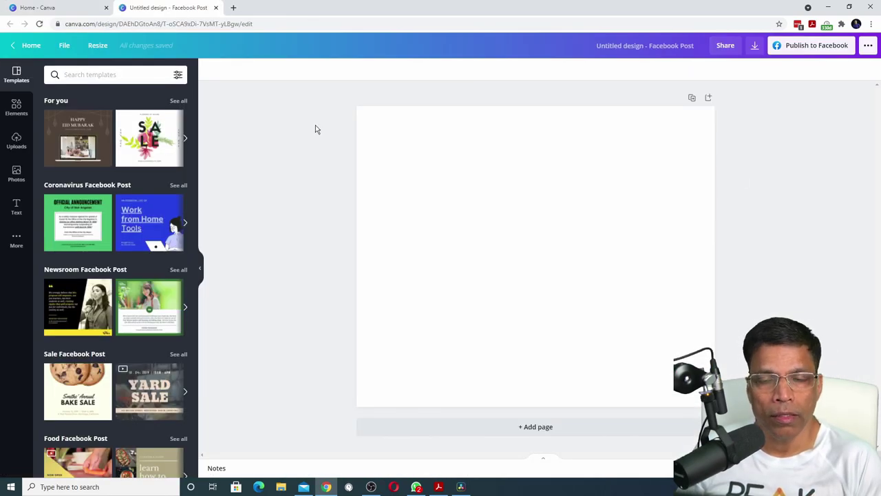
Add the teal gradient from the Elements Gradient graphics to the blank page.
click(16, 107)
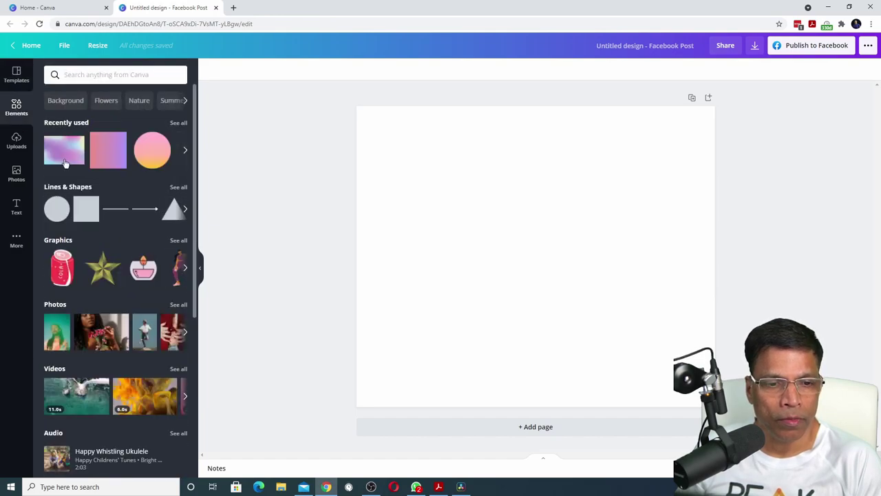
click(64, 242)
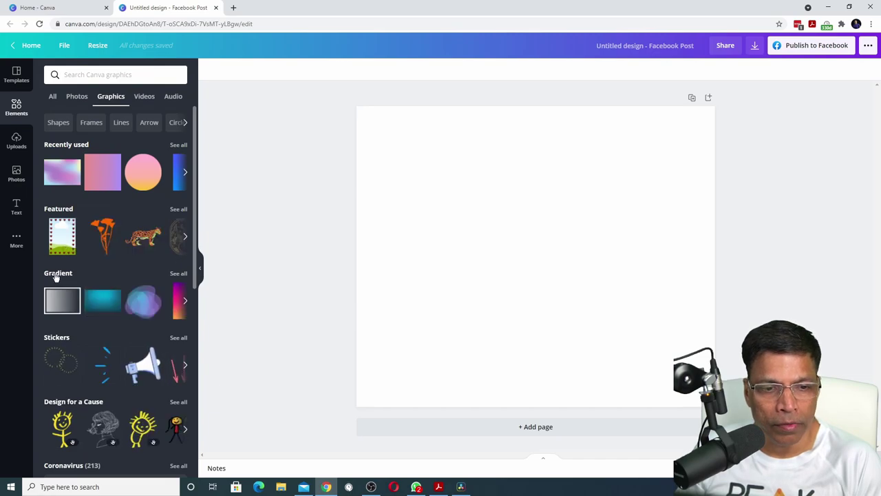
click(56, 274)
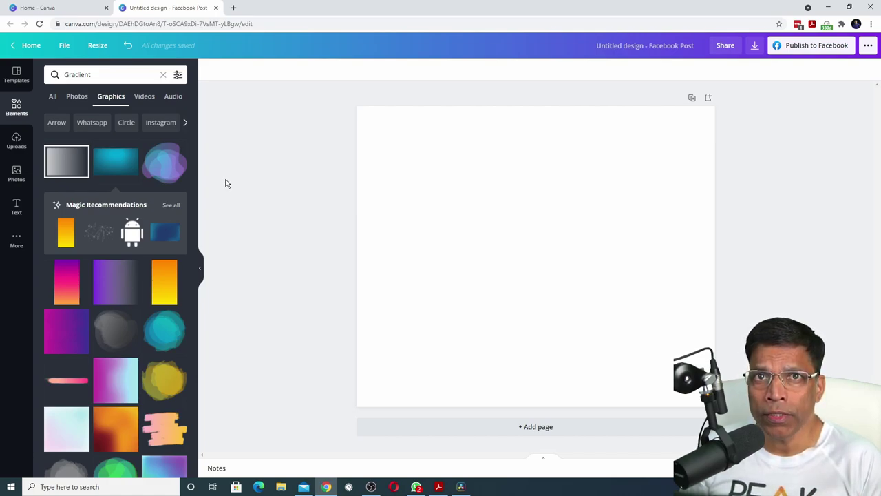
click(125, 170)
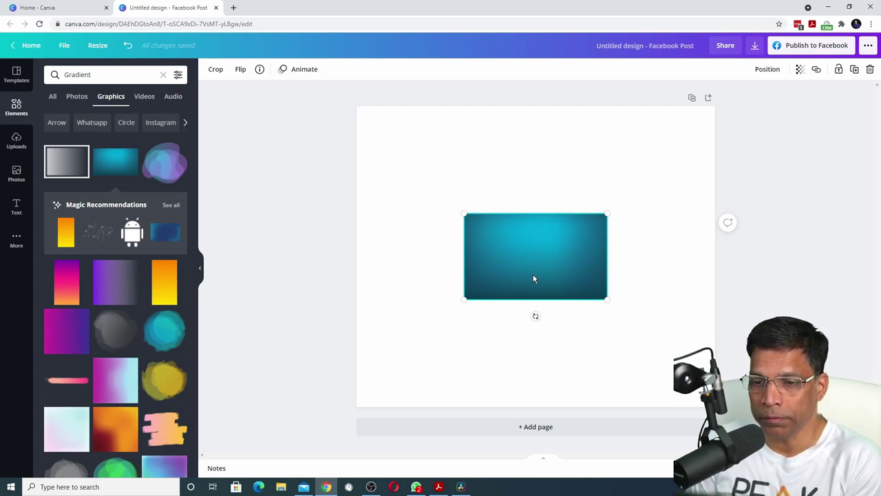
Swap the teal gradient for the teal-to-purple Square gradient, then check the brand manual's colours.
key(Delete)
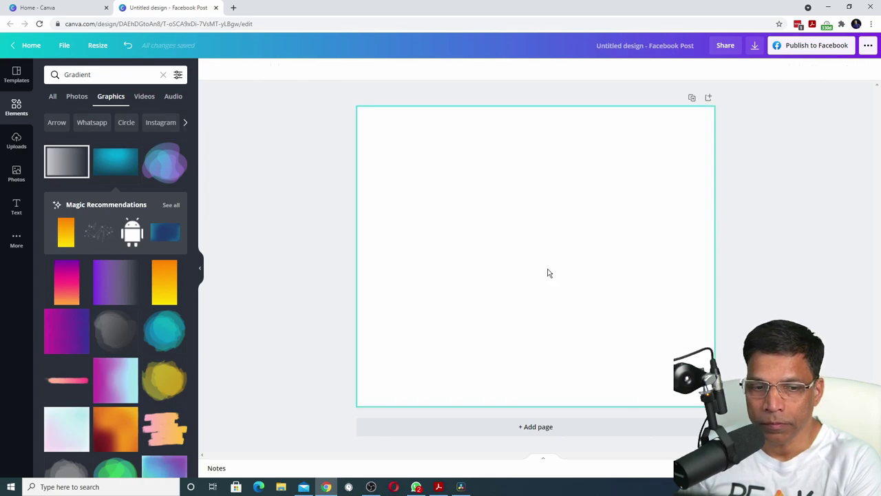
scroll(62, 321, down, 5)
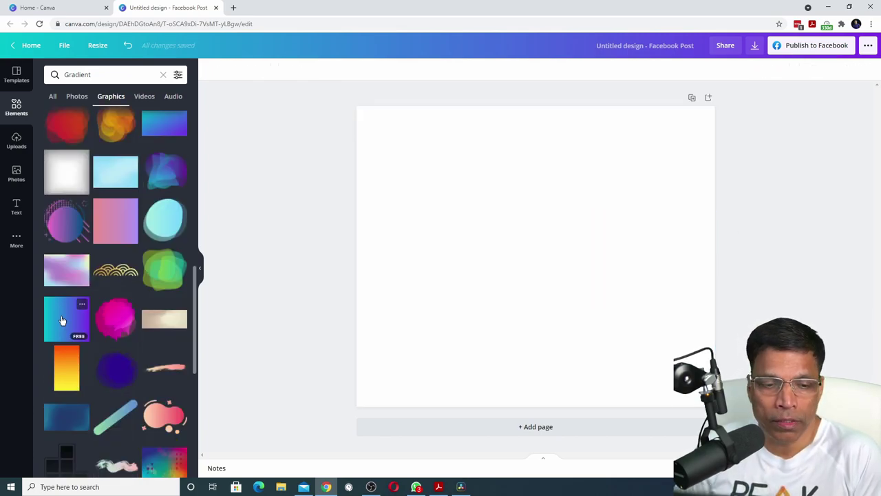
click(82, 305)
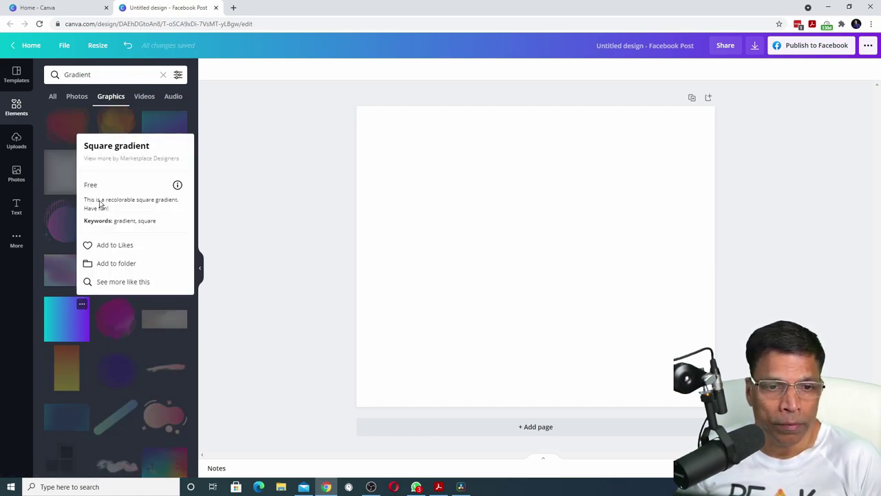
click(62, 323)
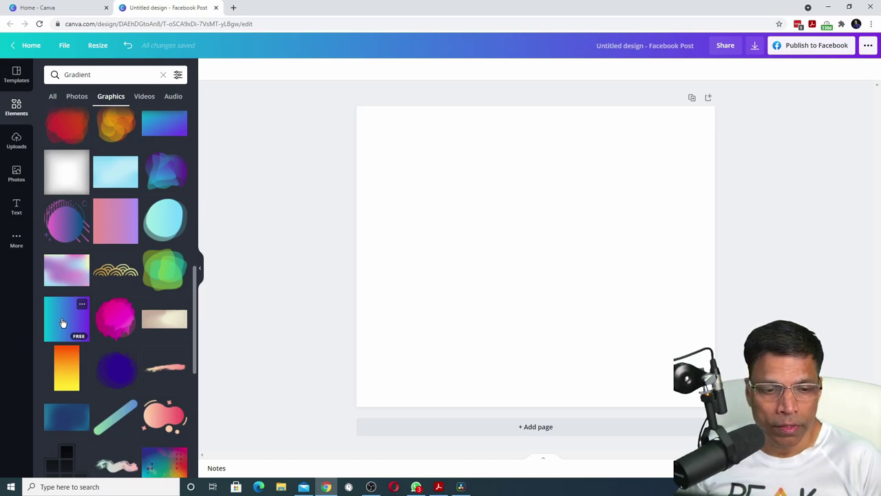
click(62, 323)
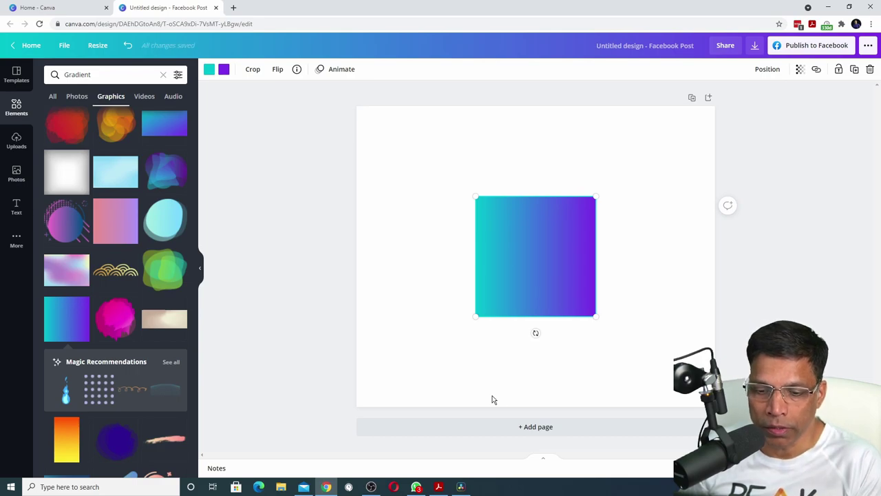
click(439, 488)
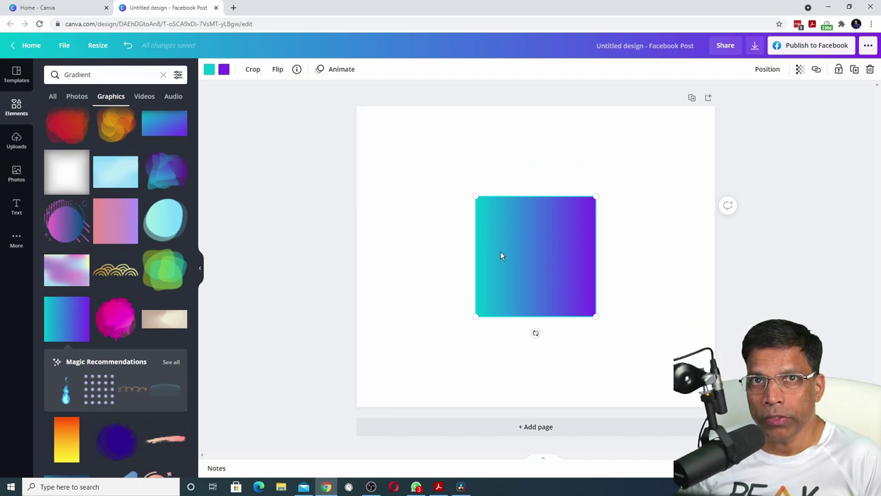
Set the square gradient's start colour to 3B0104 and its end colour to 781327.
click(210, 70)
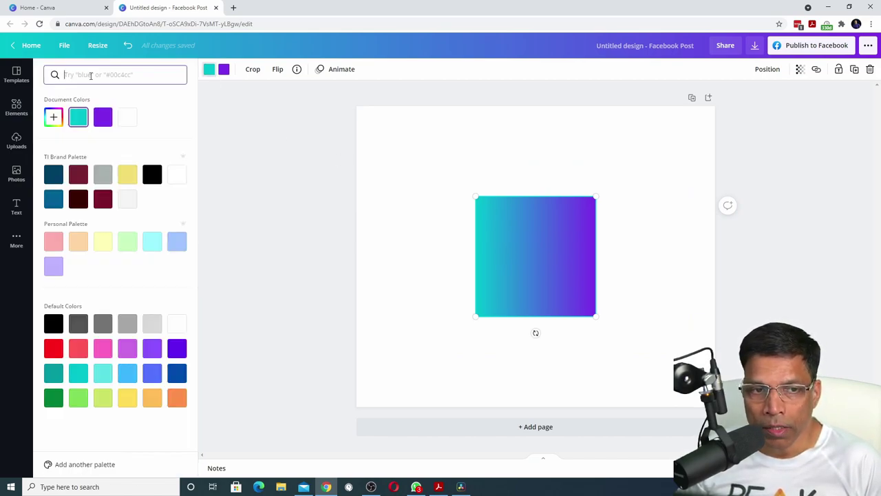
text(3B0104)
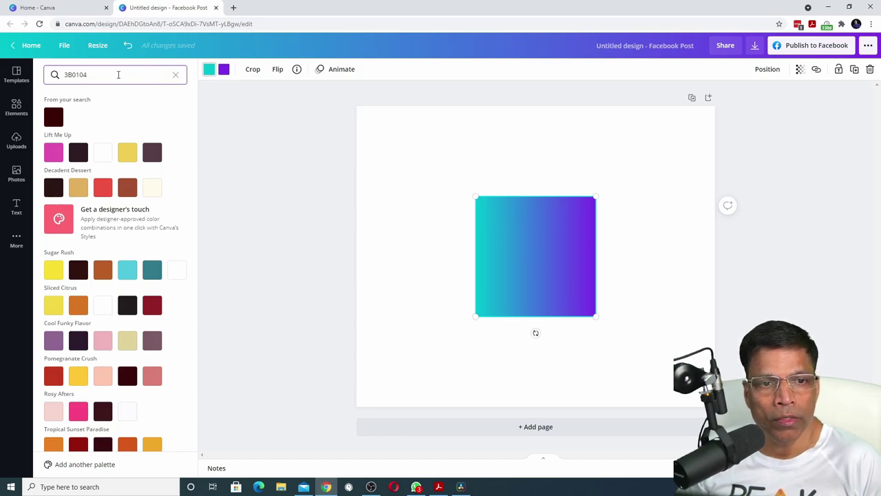
click(55, 121)
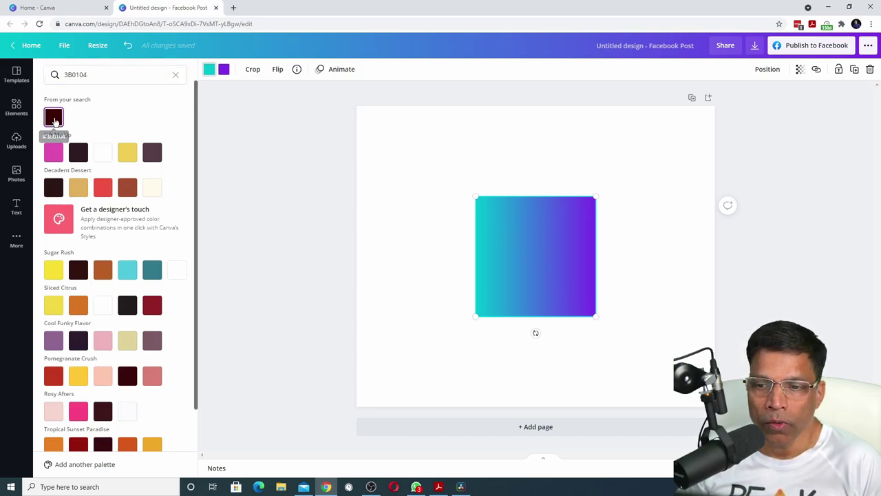
click(55, 122)
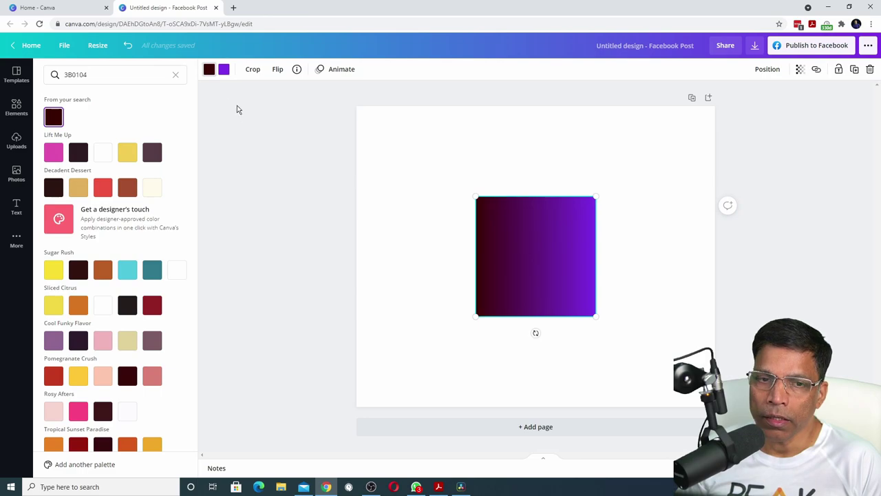
click(225, 70)
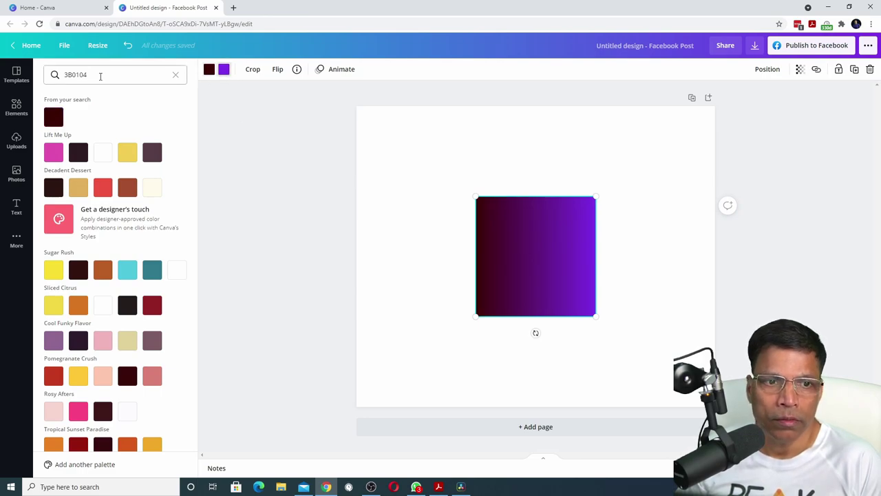
drag(115, 73, 45, 78)
text(781327)
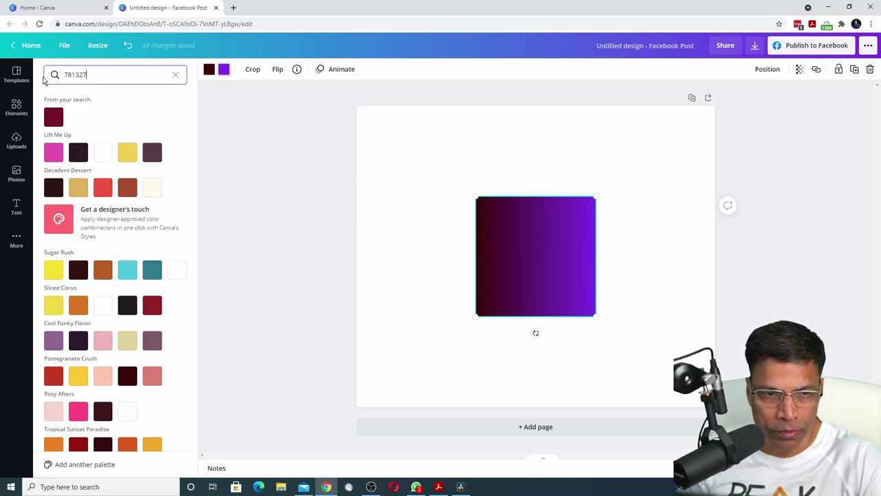
click(57, 118)
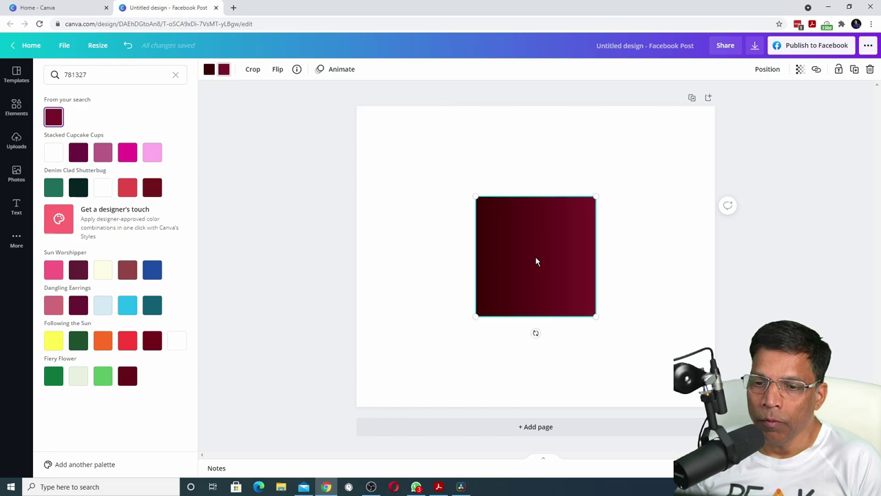
Move the maroon gradient square to the top-left and stretch it over the whole page.
drag(532, 256, 415, 166)
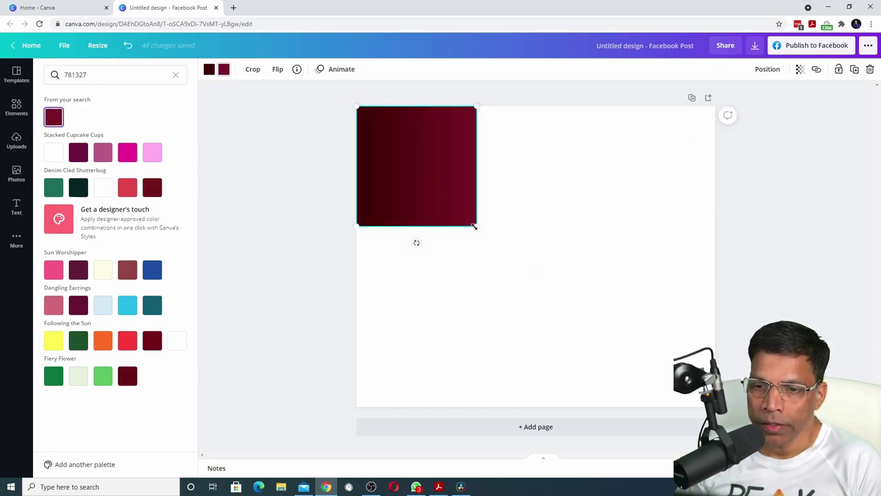
drag(475, 226, 715, 451)
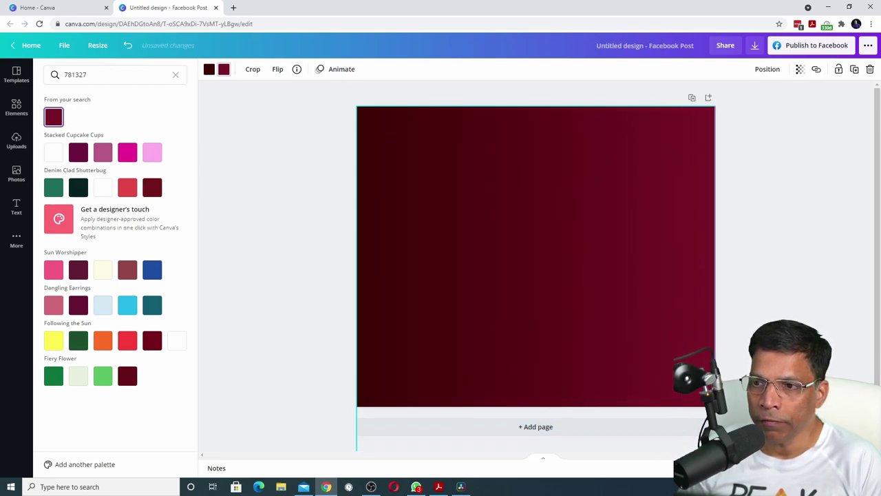
click(314, 362)
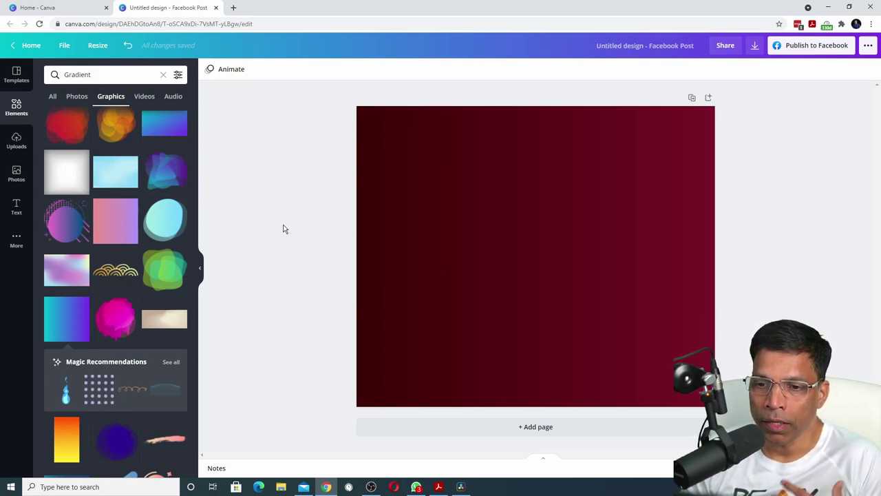
Lock then unlock the gradient background, and shift it down and right off the edges.
click(573, 208)
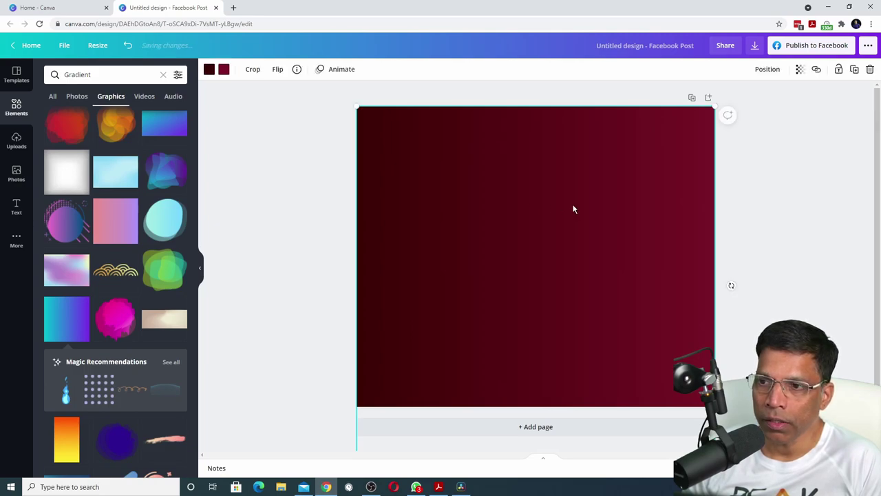
click(757, 117)
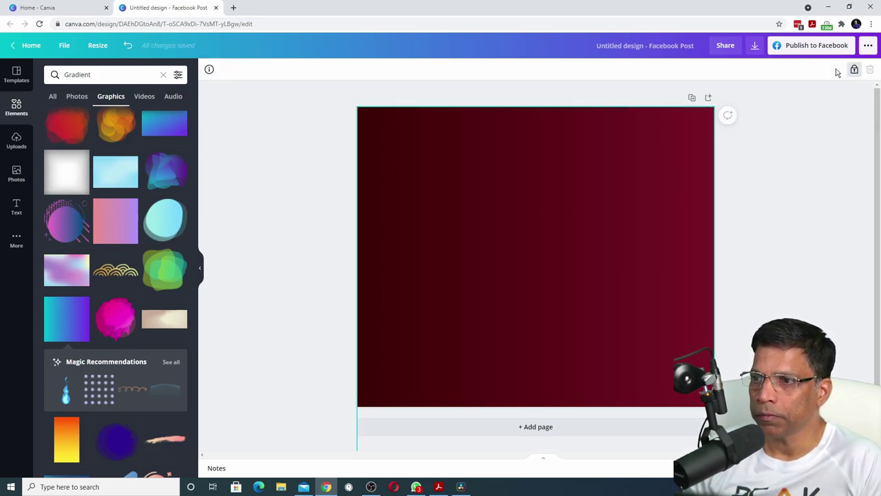
click(526, 251)
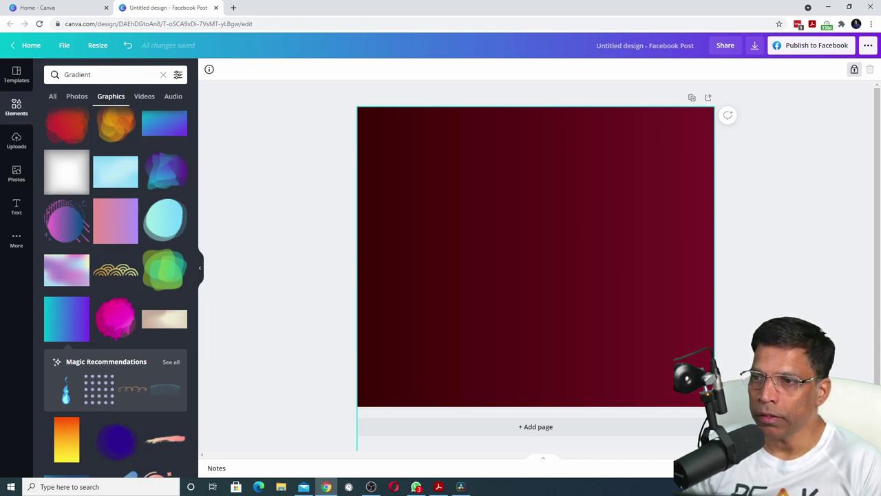
click(854, 70)
drag(498, 196, 533, 240)
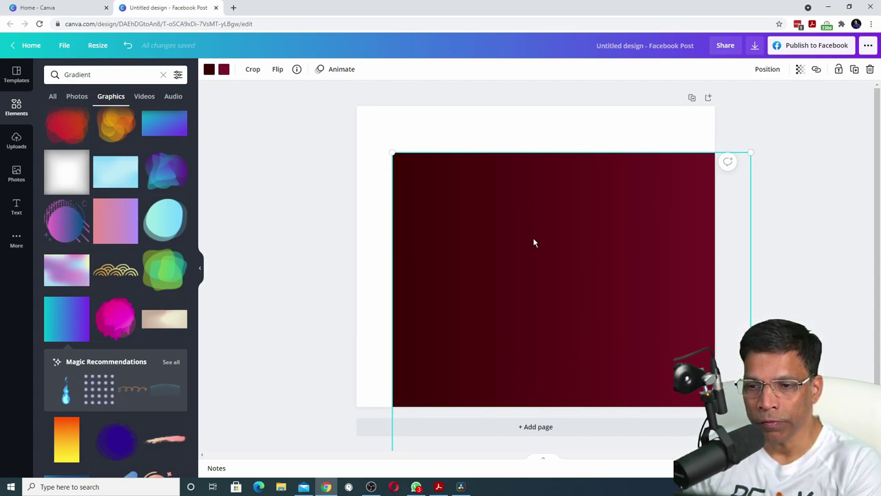
Delete the maroon gradient rectangle, with rotation drags toward 90 degrees.
key(Delete)
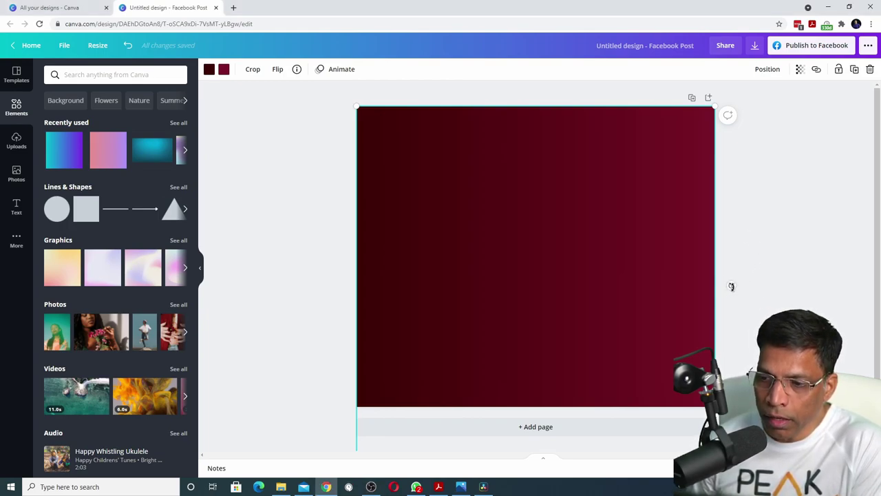
drag(731, 287, 569, 366)
drag(544, 356, 538, 245)
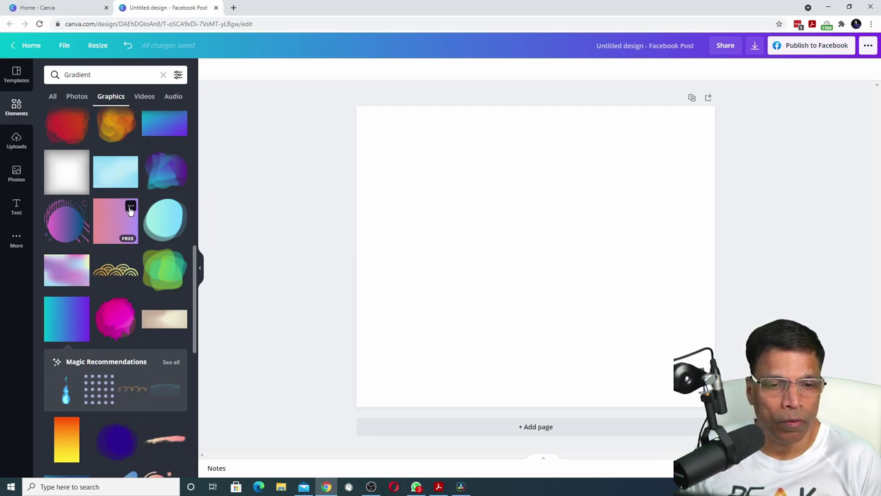
Add the Gradient Tri Colour Square graphic and bring up the brand manual's Gradient Colors page.
click(130, 206)
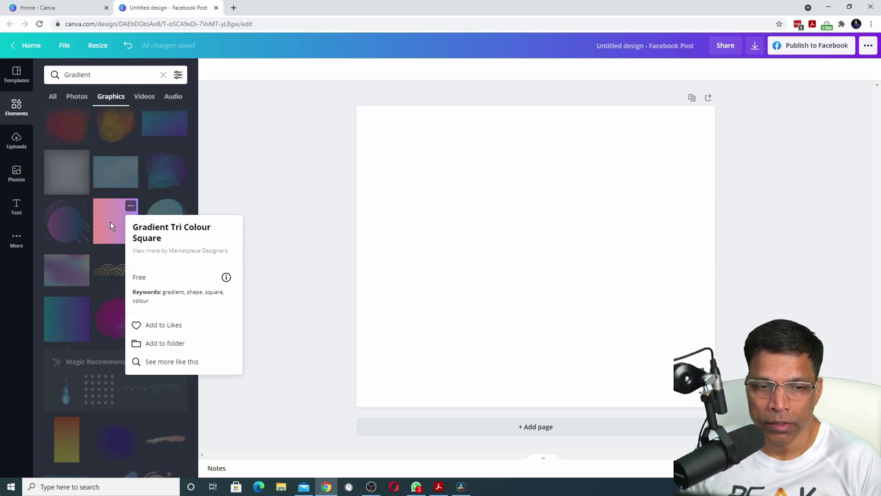
click(110, 224)
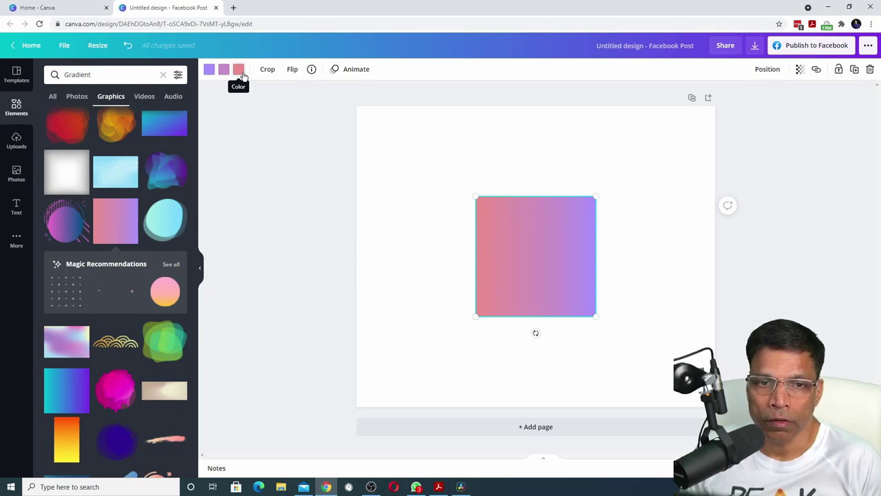
key(alt+Tab)
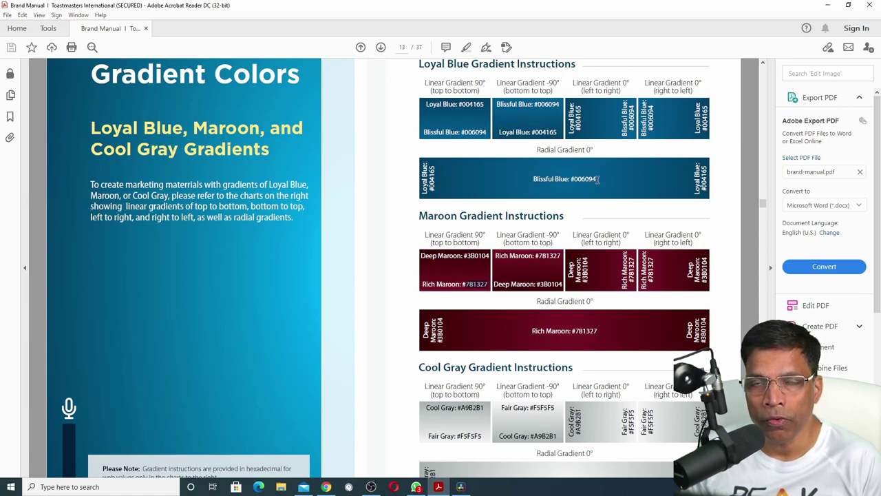
Back in Canva, set the gradient's first and third colours to Loyal Blue #004165.
click(326, 487)
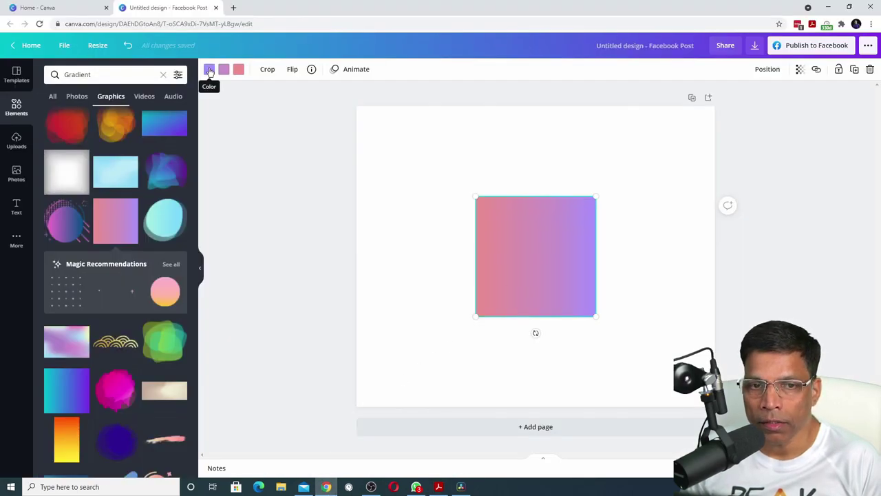
click(209, 71)
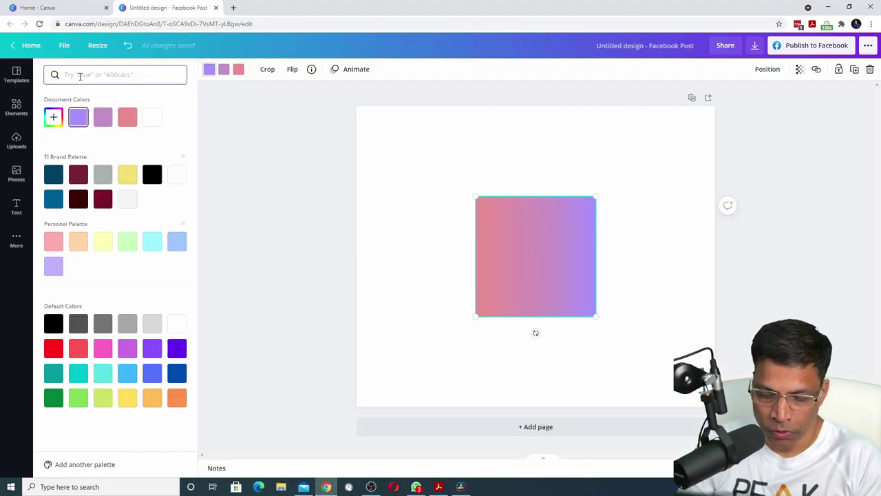
text(004165)
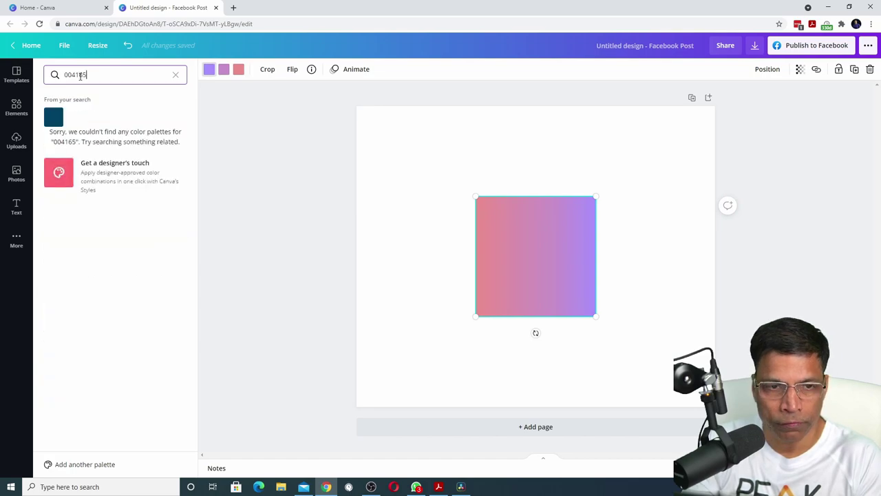
click(53, 119)
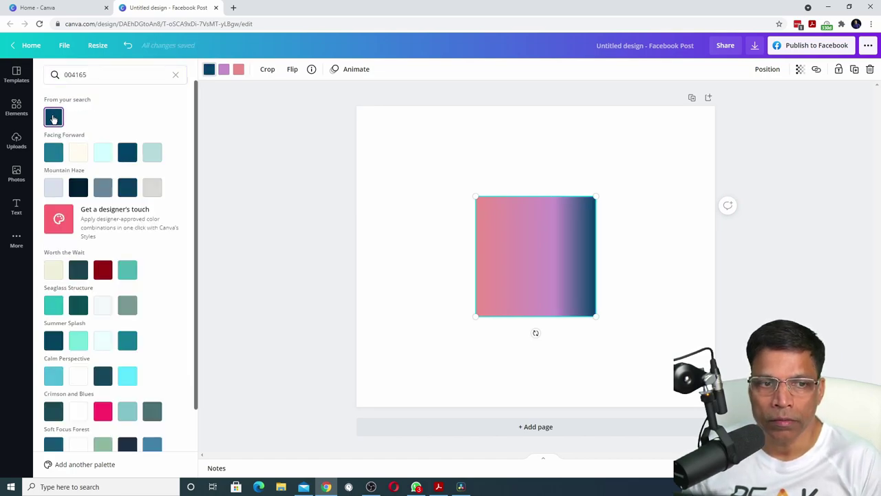
click(239, 70)
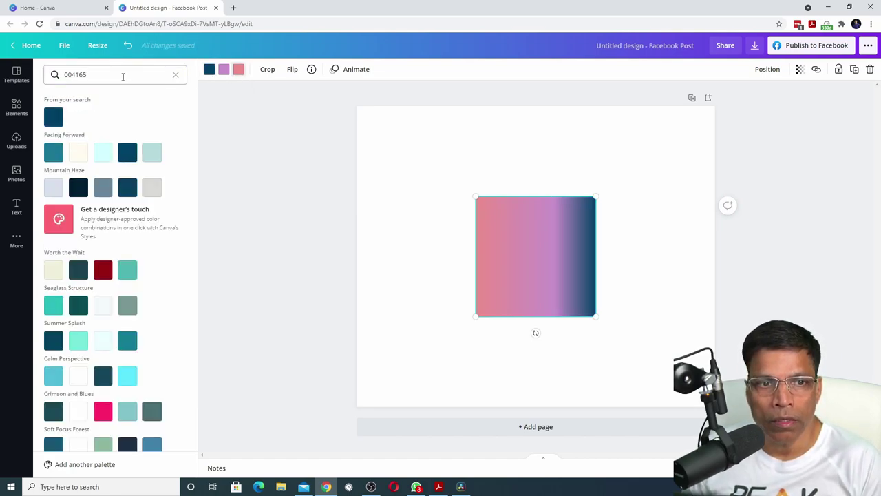
click(54, 118)
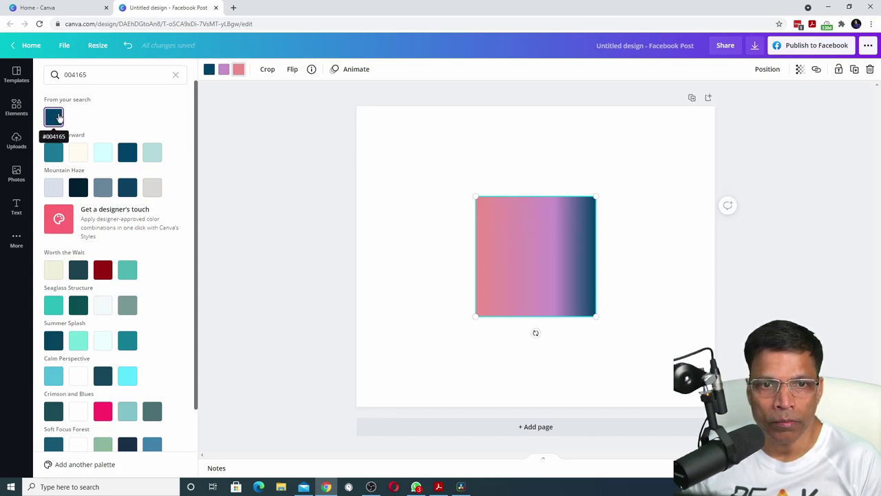
Change the pink middle gradient colour to Blissful Blue #006094.
click(224, 70)
click(94, 76)
key(ctrl+a)
text(0)
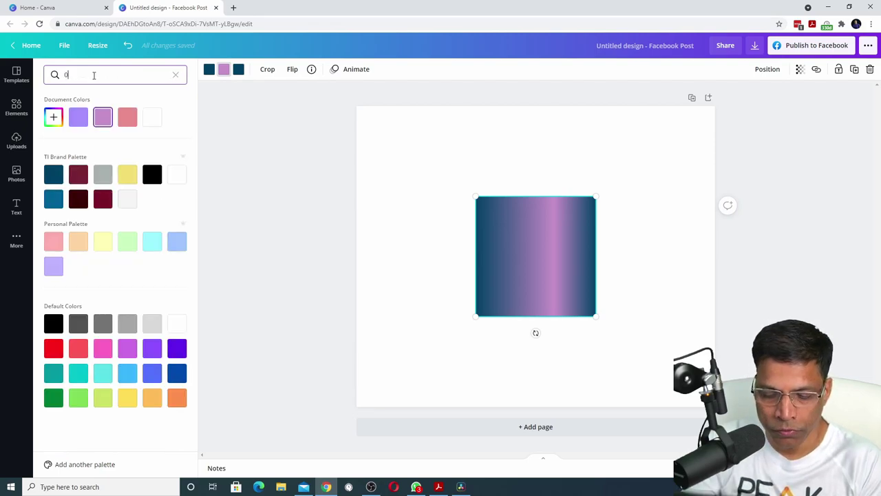
text(06094)
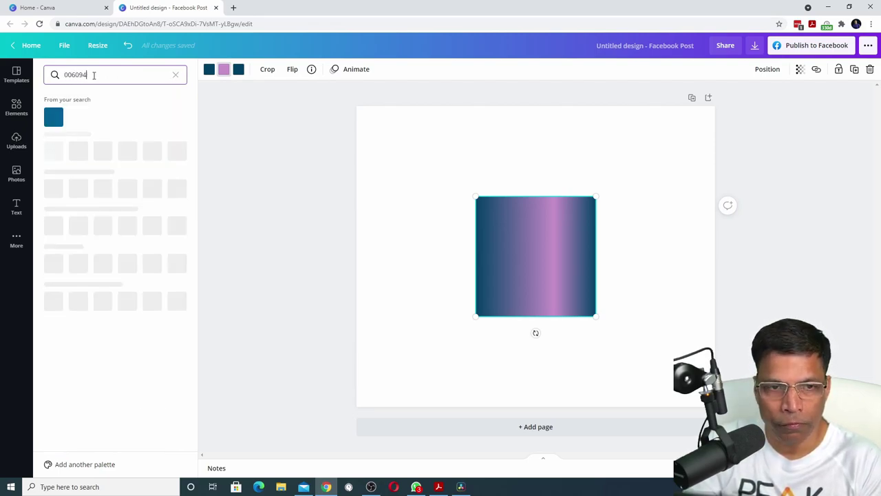
click(53, 118)
Move the blue gradient to the top-left and stretch it to 773×773 to fill the page.
drag(524, 255, 418, 173)
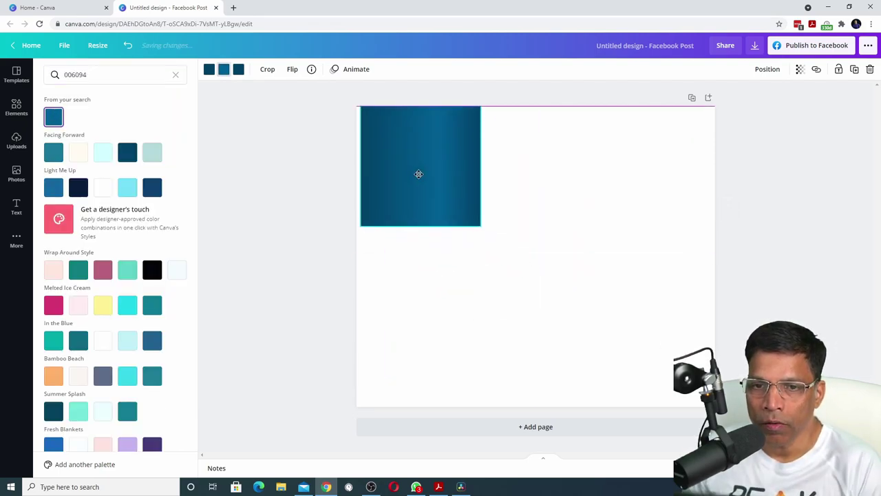
drag(482, 236, 715, 407)
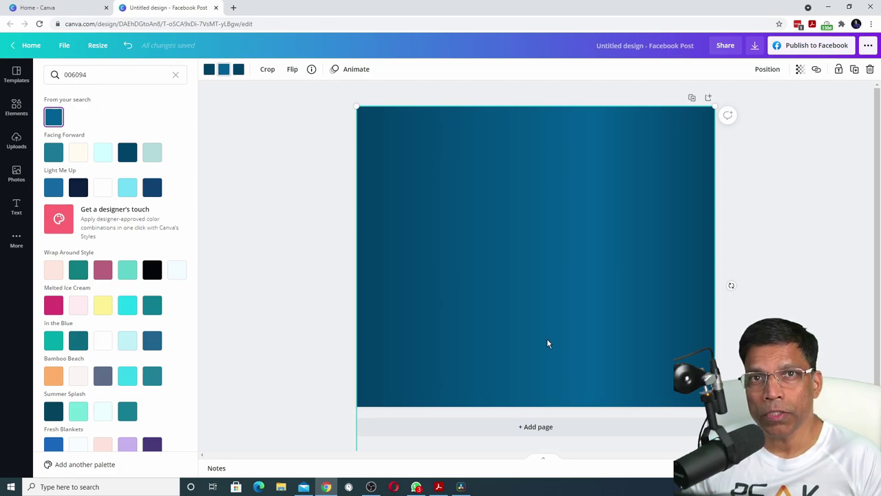
Open the Loyal_Blue gradient folder and preview A4_LoyalBlue.png.
key(alt+Tab)
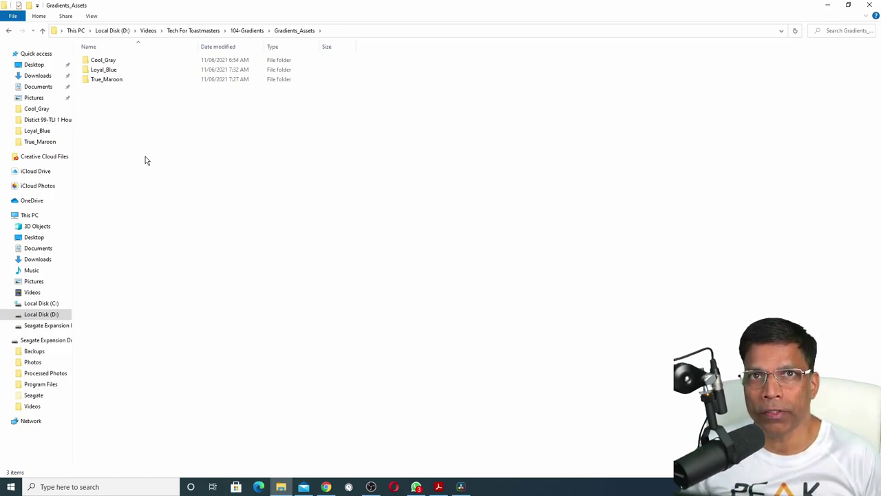
key(Return)
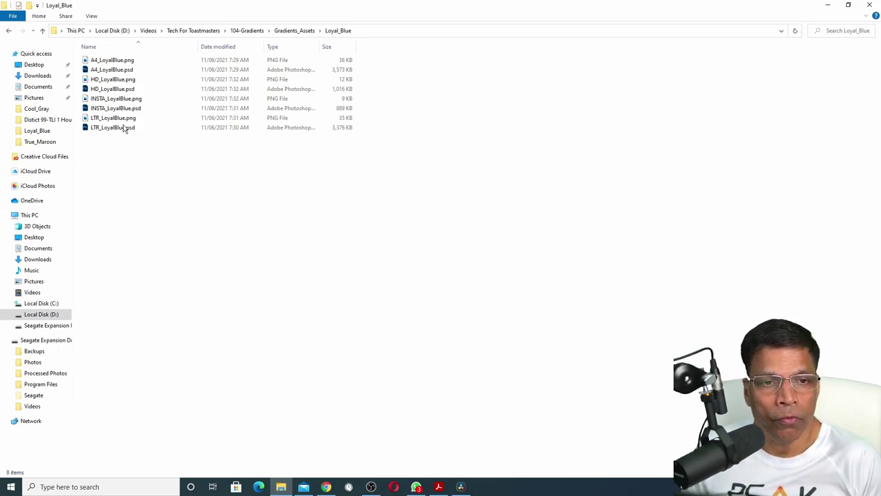
double_click(110, 60)
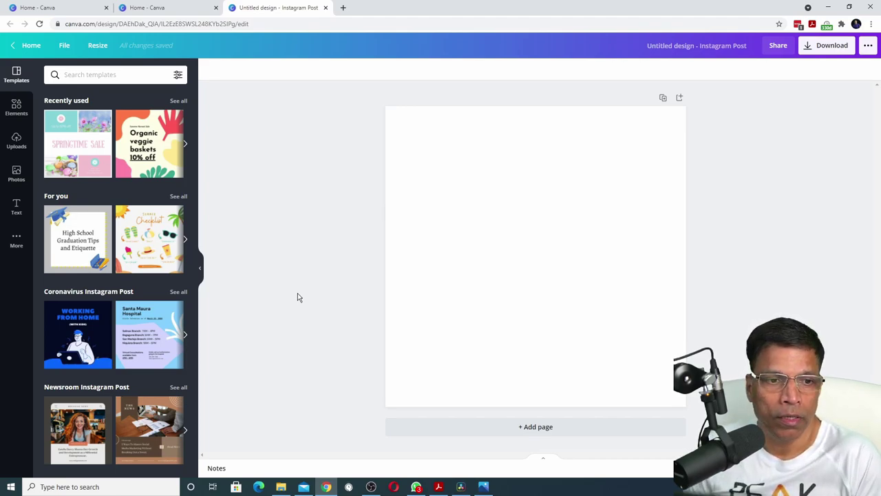
Upload Loyal_Blue\INSTA_LoyalBlue.png from the device and drag it onto the page as the background.
click(16, 143)
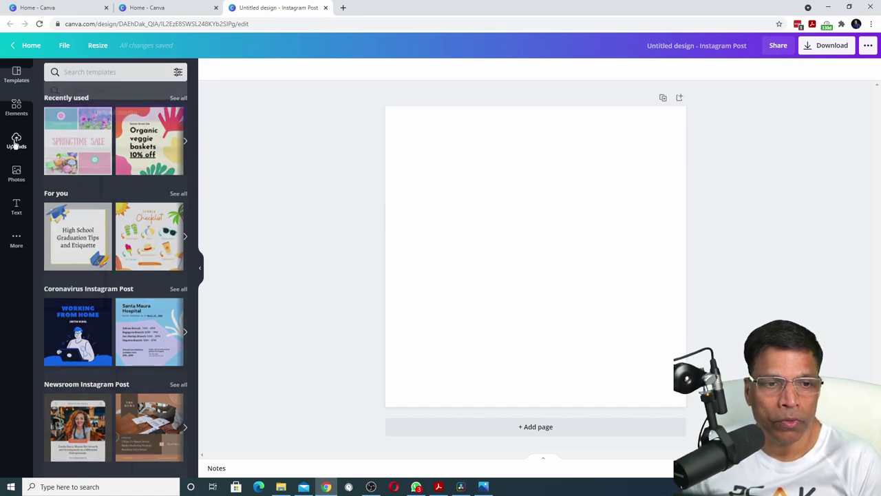
click(107, 98)
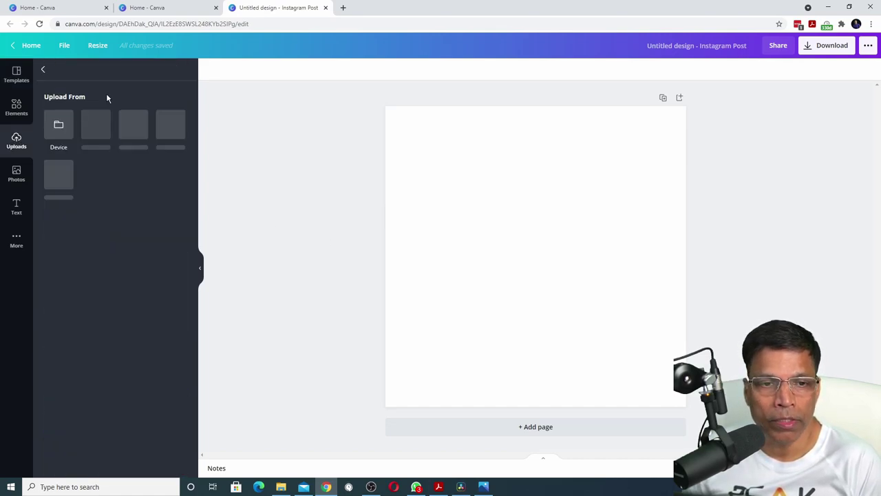
click(57, 131)
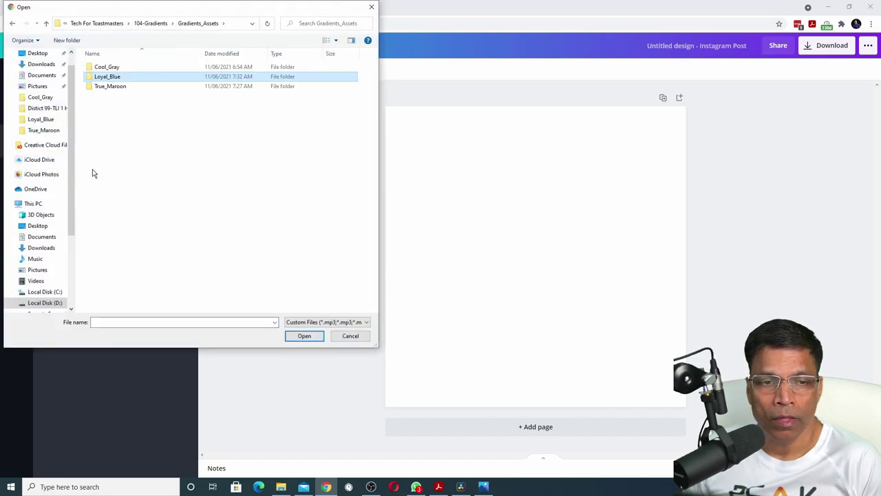
double_click(89, 80)
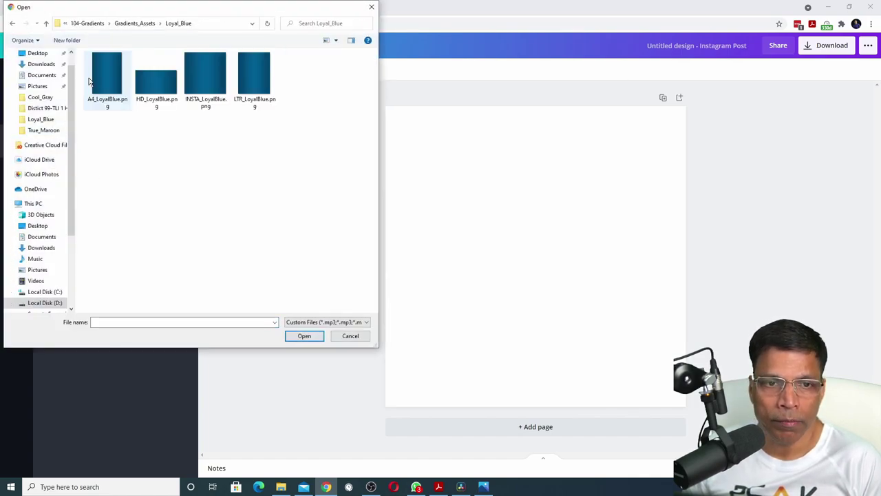
click(210, 60)
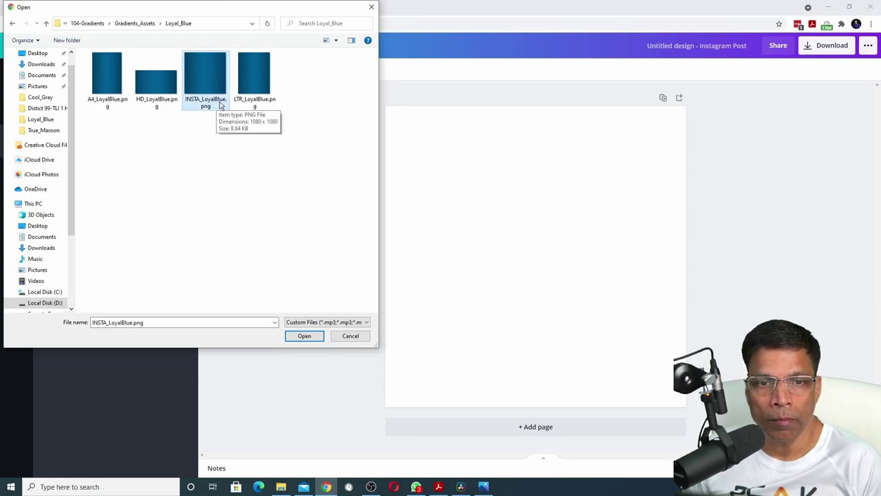
click(303, 336)
drag(64, 194, 400, 159)
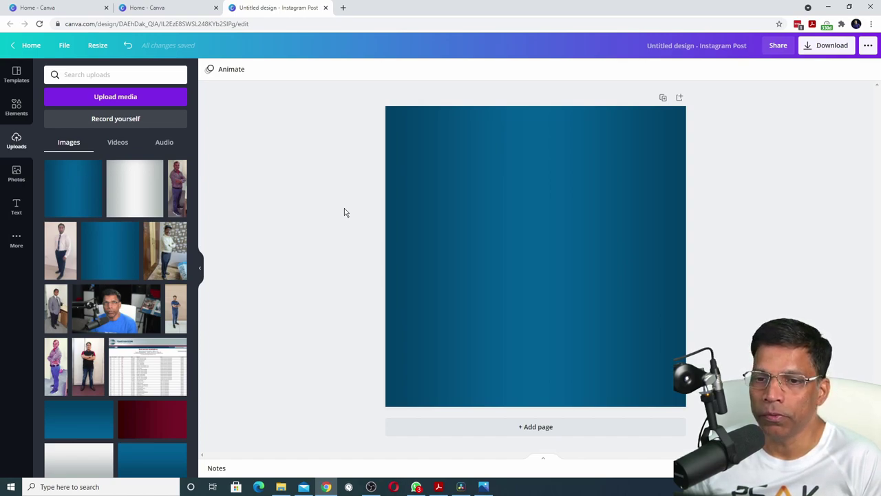
Select the INSTA_LoyalBlue.png gradient background and lock it with Alt+Shift+L.
click(542, 209)
key(alt+shift+l)
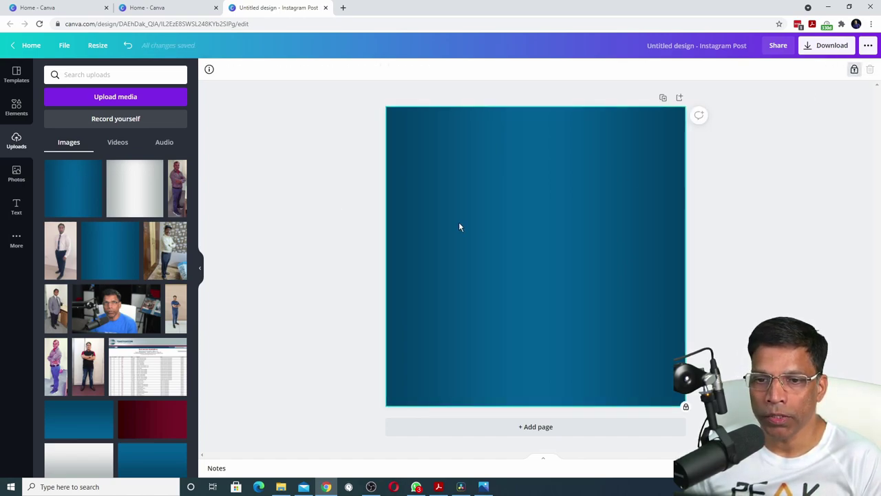